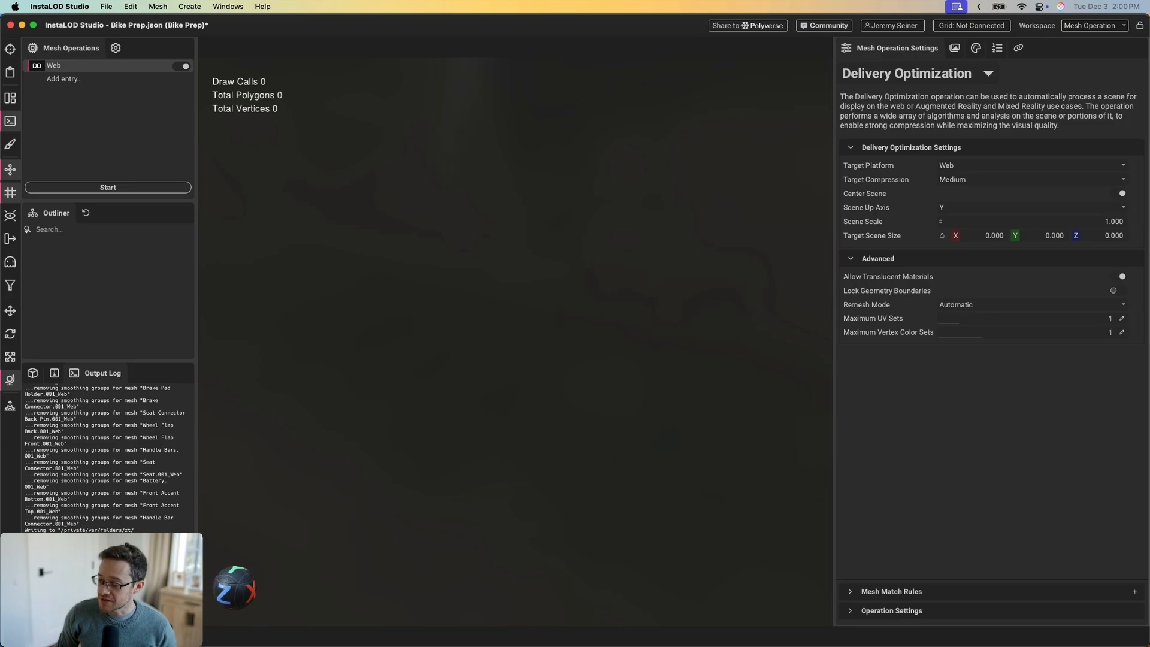
- Import the Electric Bike Solo.stp CAD file with all its nodes, without processing the profile's import rules
{"action": "left_click_drag", "start_coordinate": [446, 353], "coordinate": [493, 293]}
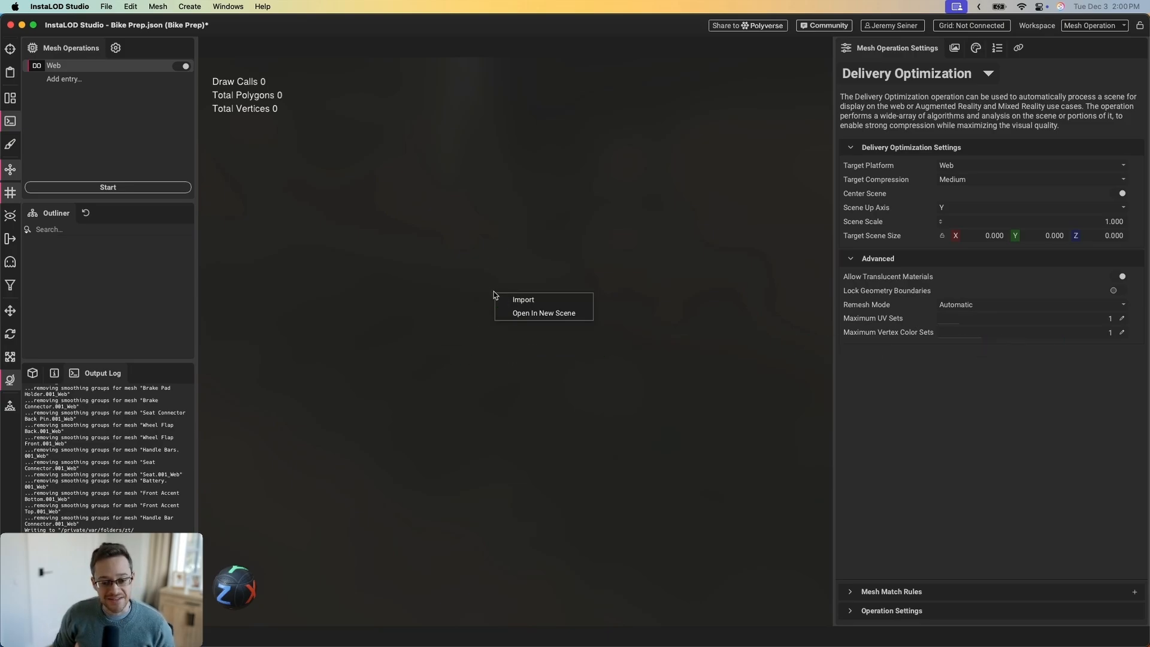
{"action": "left_click", "coordinate": [522, 300]}
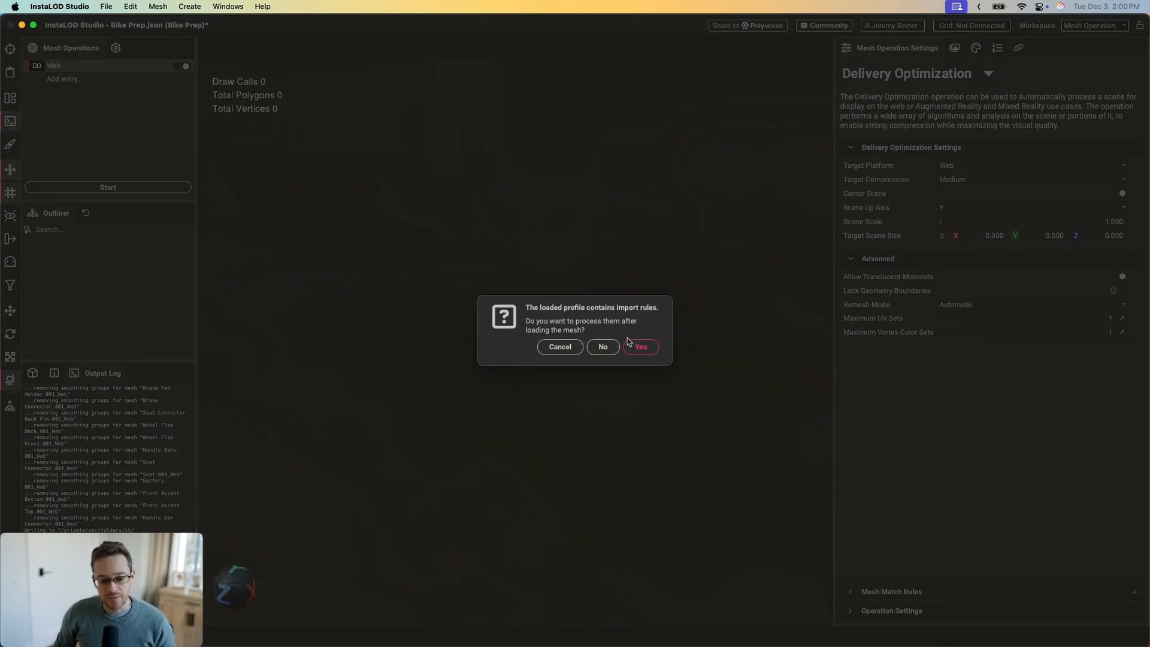
{"action": "left_click", "coordinate": [602, 346]}
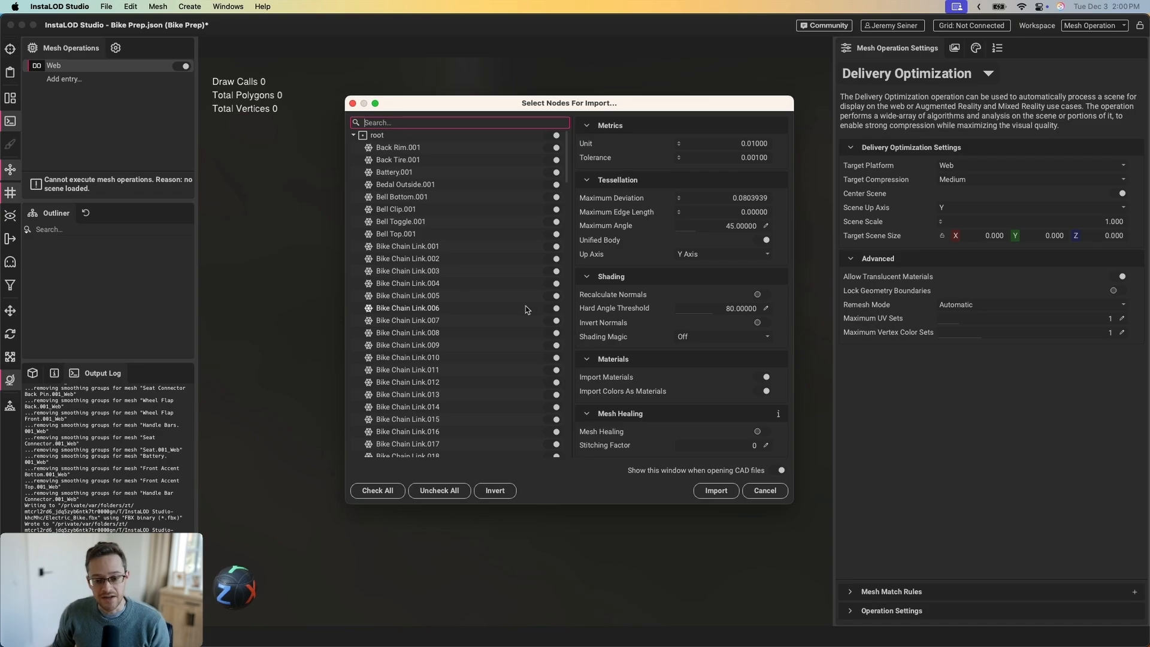
{"action": "scroll", "coordinate": [473, 273], "scroll_direction": "down", "scroll_amount": 5}
{"action": "scroll", "coordinate": [474, 274], "scroll_direction": "down", "scroll_amount": 10}
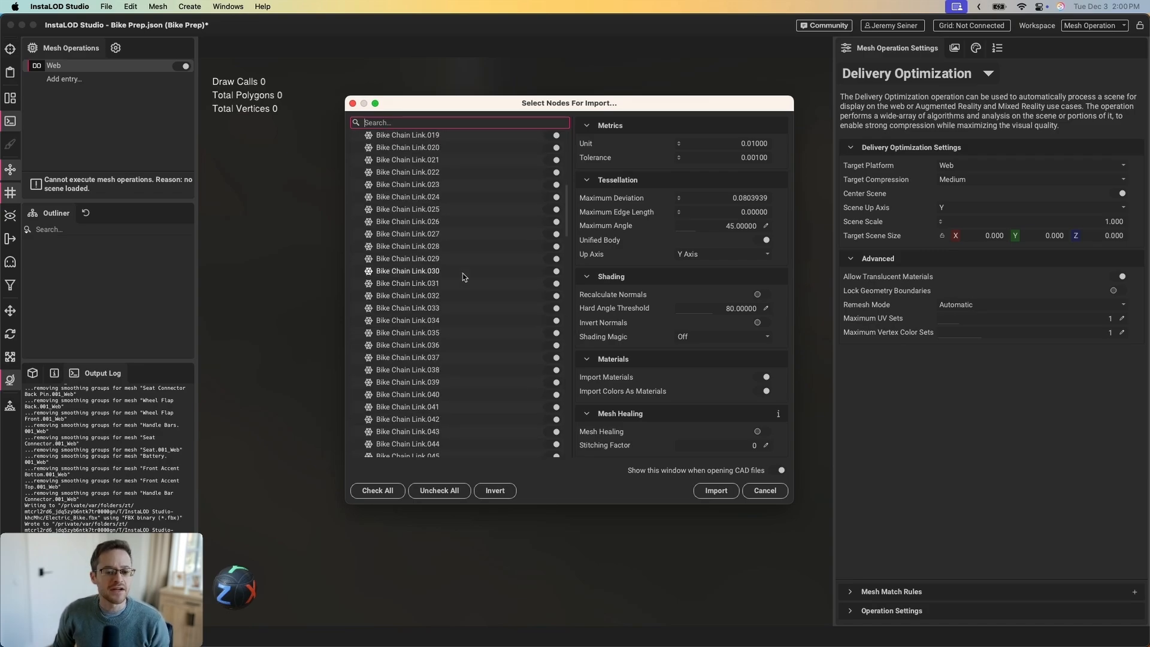
{"action": "scroll", "coordinate": [462, 277], "scroll_direction": "up", "scroll_amount": 6}
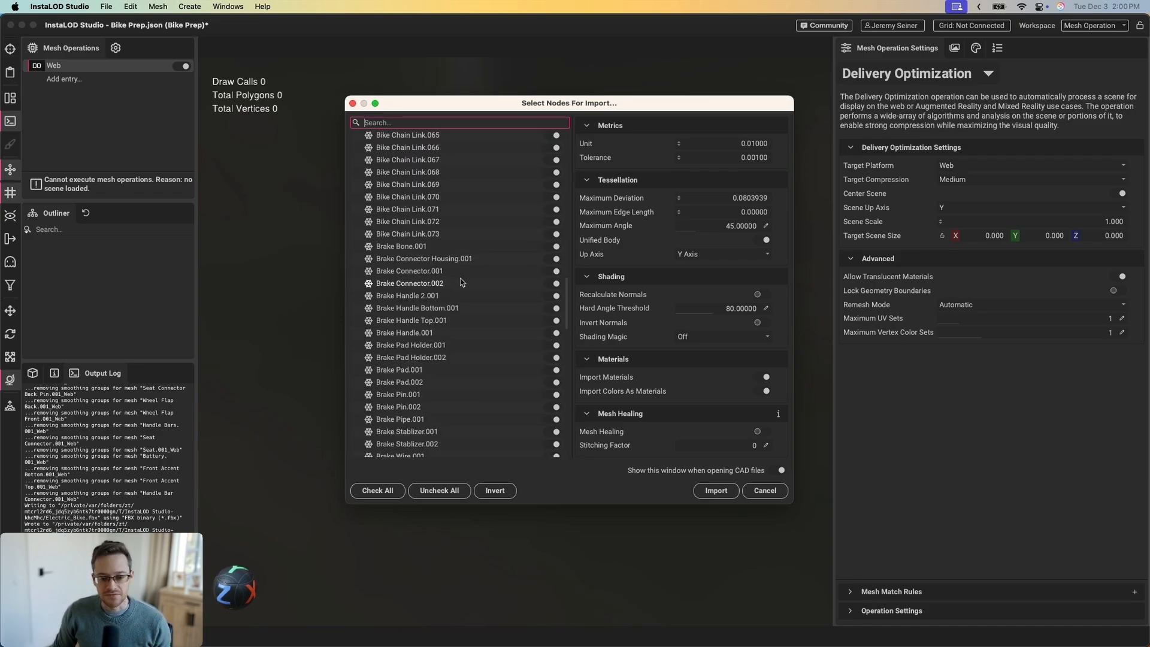
{"action": "scroll", "coordinate": [462, 282], "scroll_direction": "up", "scroll_amount": 5}
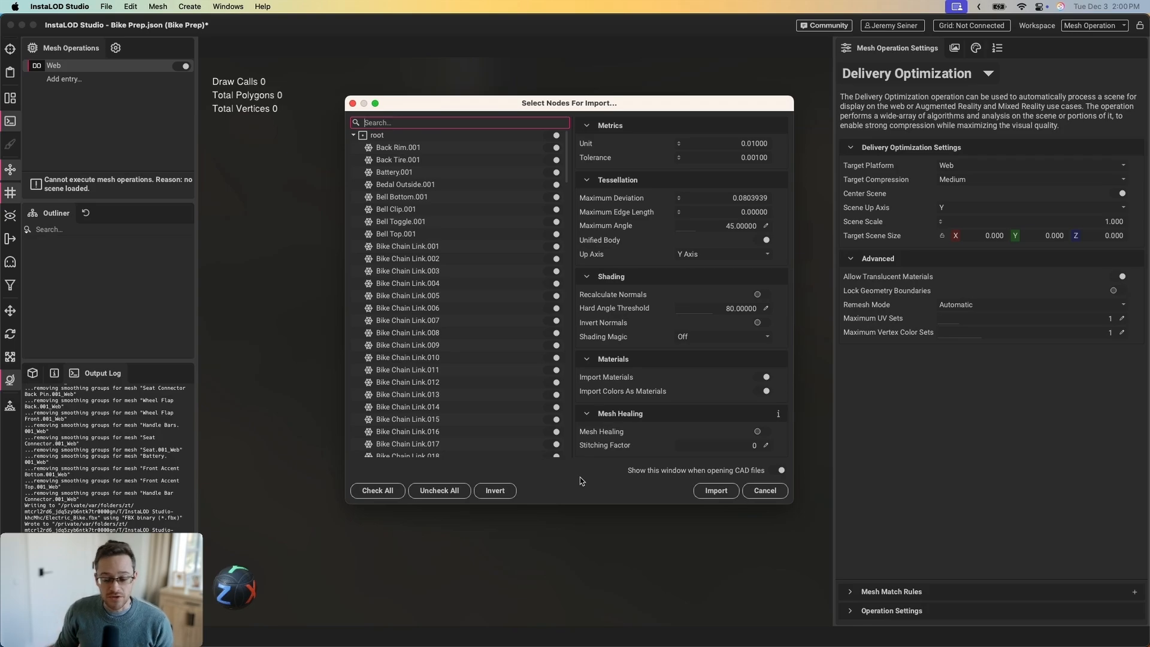
{"action": "left_click", "coordinate": [710, 491]}
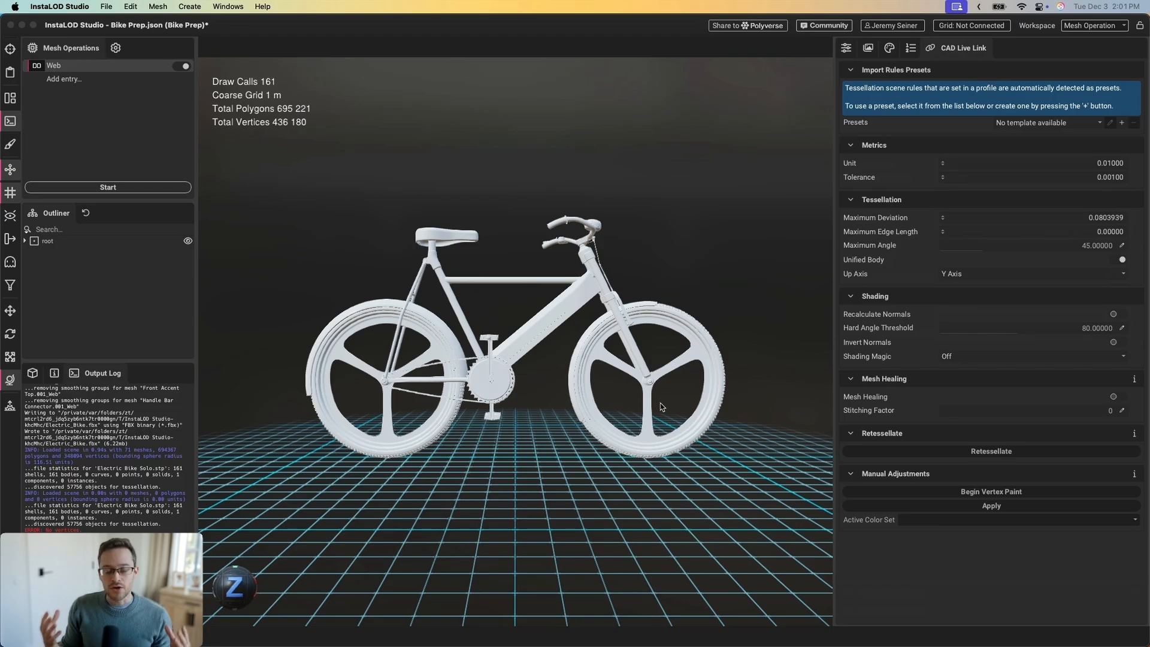
- Expand the root node of the imported bike and process the profile's scene rules on it
{"action": "scroll", "coordinate": [680, 278], "scroll_direction": "up", "scroll_amount": 3}
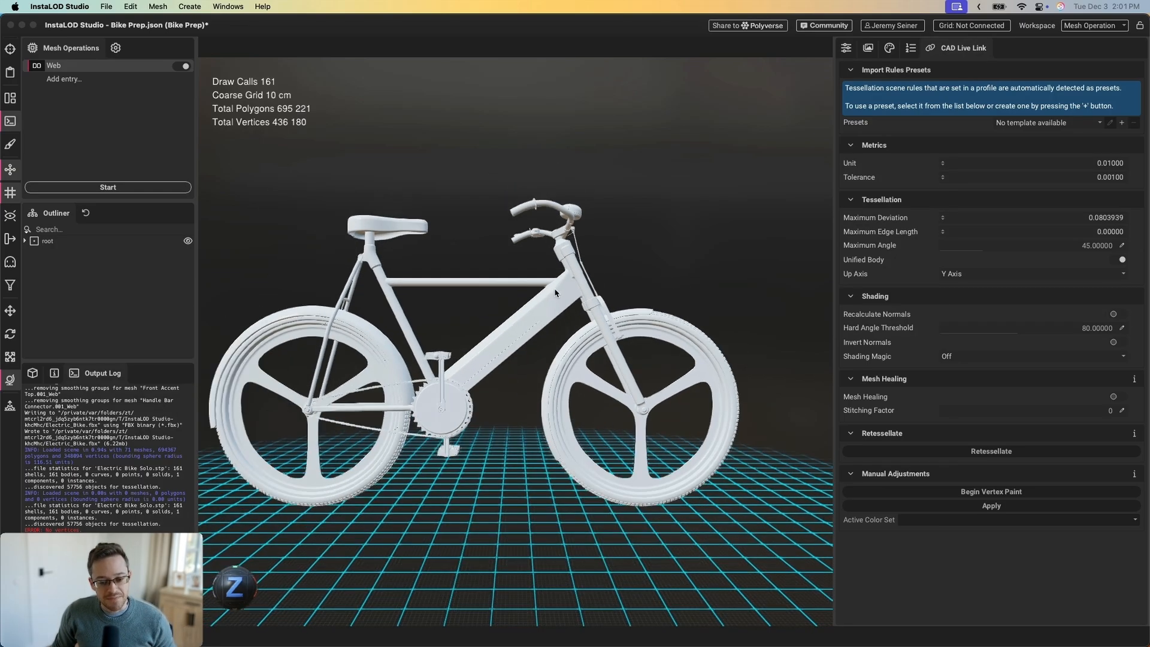
{"action": "mouse_move", "coordinate": [590, 279]}
{"action": "middle_mouse_down"}
{"action": "mouse_move", "coordinate": [563, 290]}
{"action": "mouse_move", "coordinate": [579, 296]}
{"action": "middle_mouse_up"}
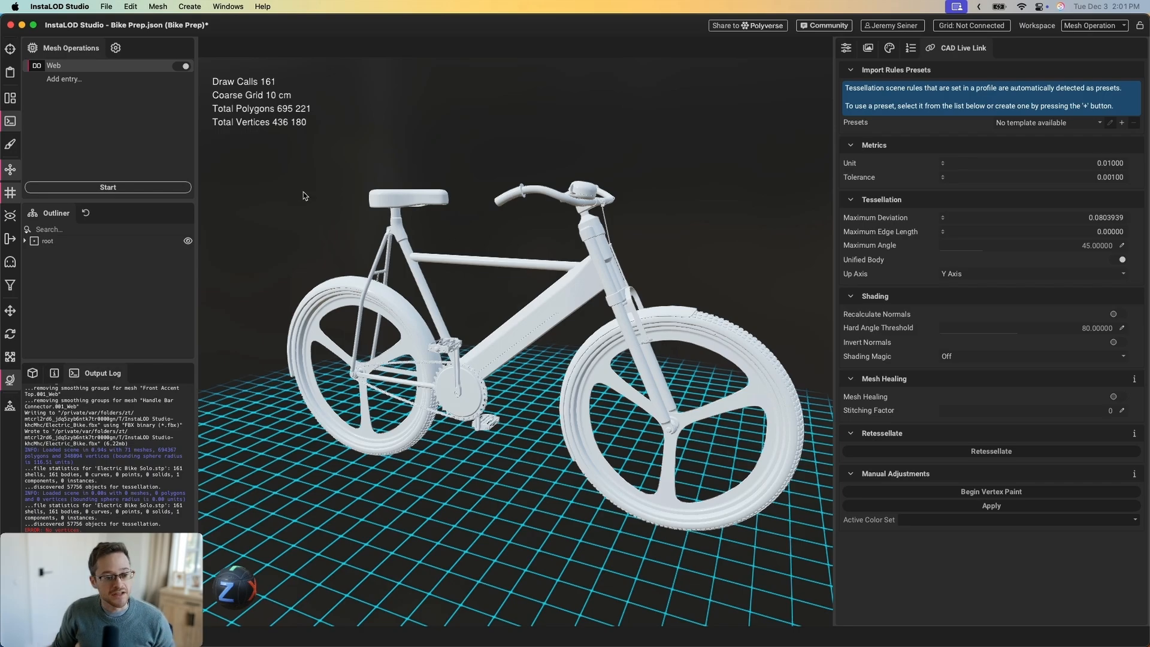
{"action": "left_click", "coordinate": [24, 241]}
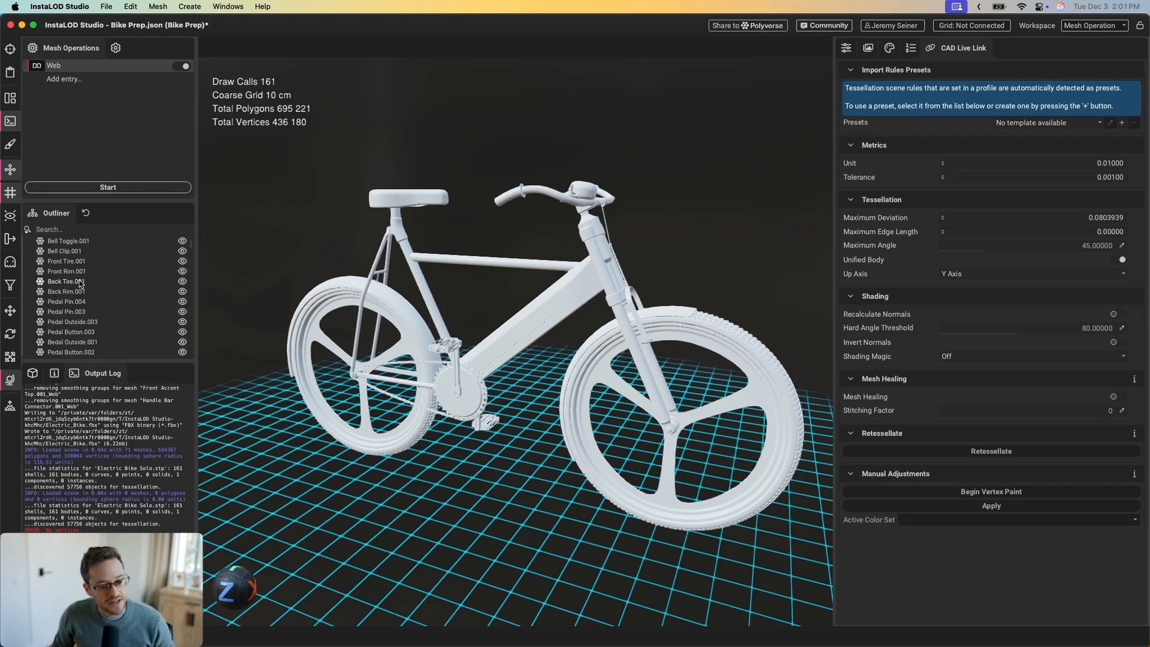
{"action": "scroll", "coordinate": [79, 283], "scroll_direction": "up", "scroll_amount": 2}
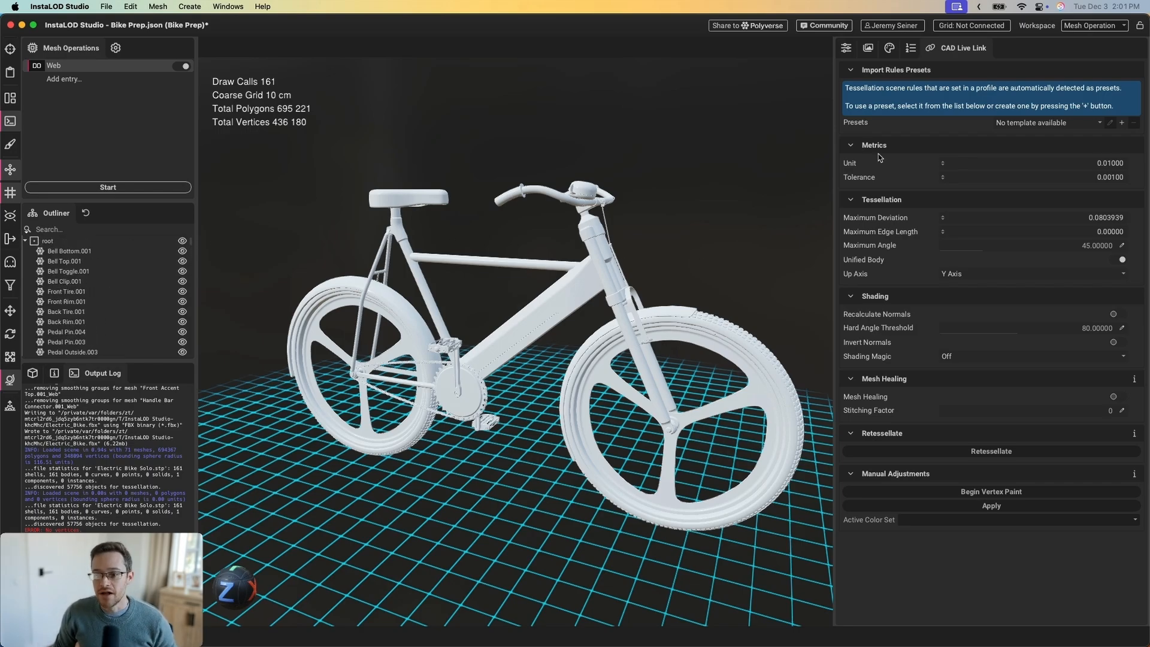
{"action": "left_click", "coordinate": [911, 48]}
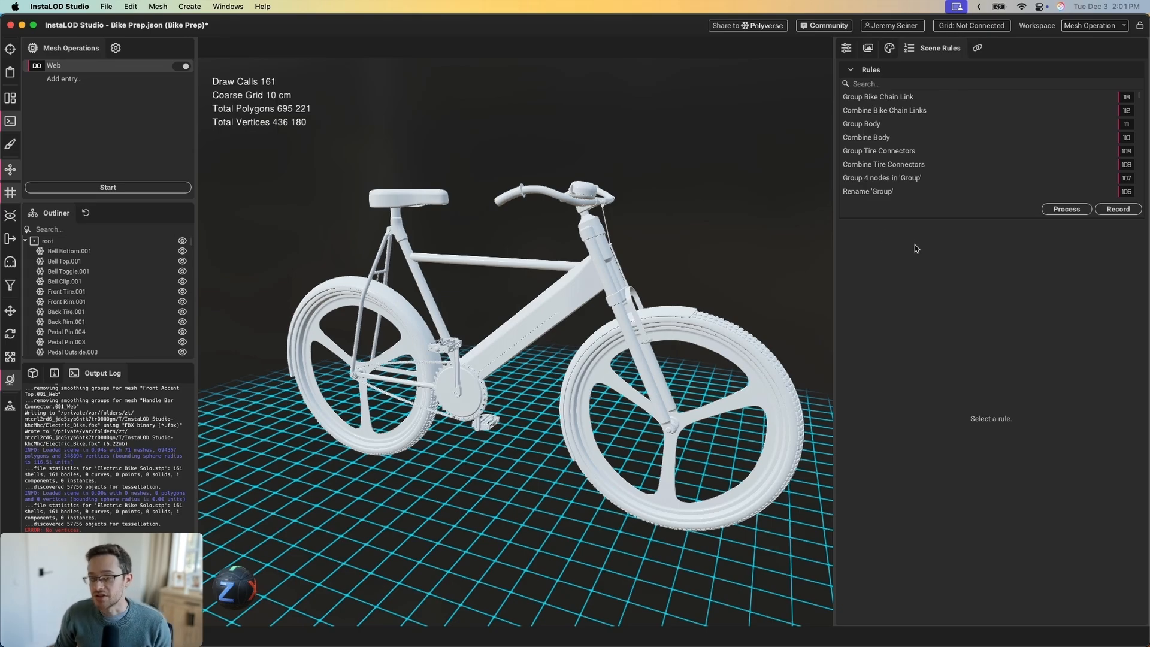
{"action": "left_click", "coordinate": [1066, 209]}
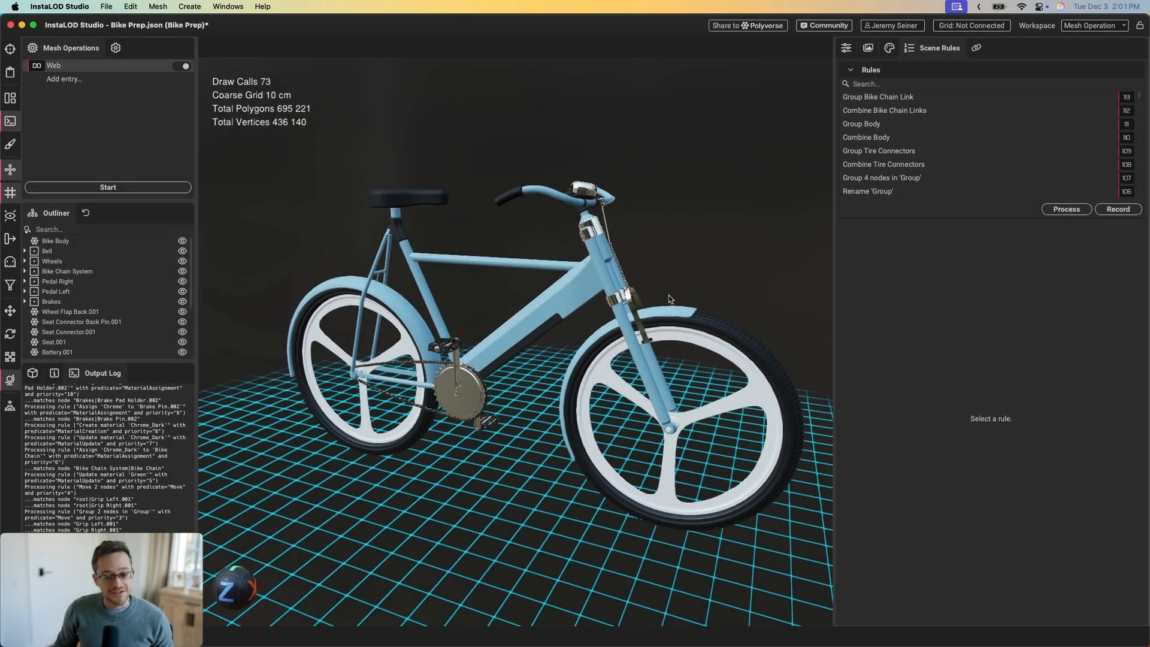
- Examine the processed bike's materials and its outliner hierarchy, including the Bell and Wheels groups
{"action": "scroll", "coordinate": [575, 287], "scroll_direction": "up", "scroll_amount": 3}
{"action": "scroll", "coordinate": [552, 287], "scroll_direction": "up", "scroll_amount": 3}
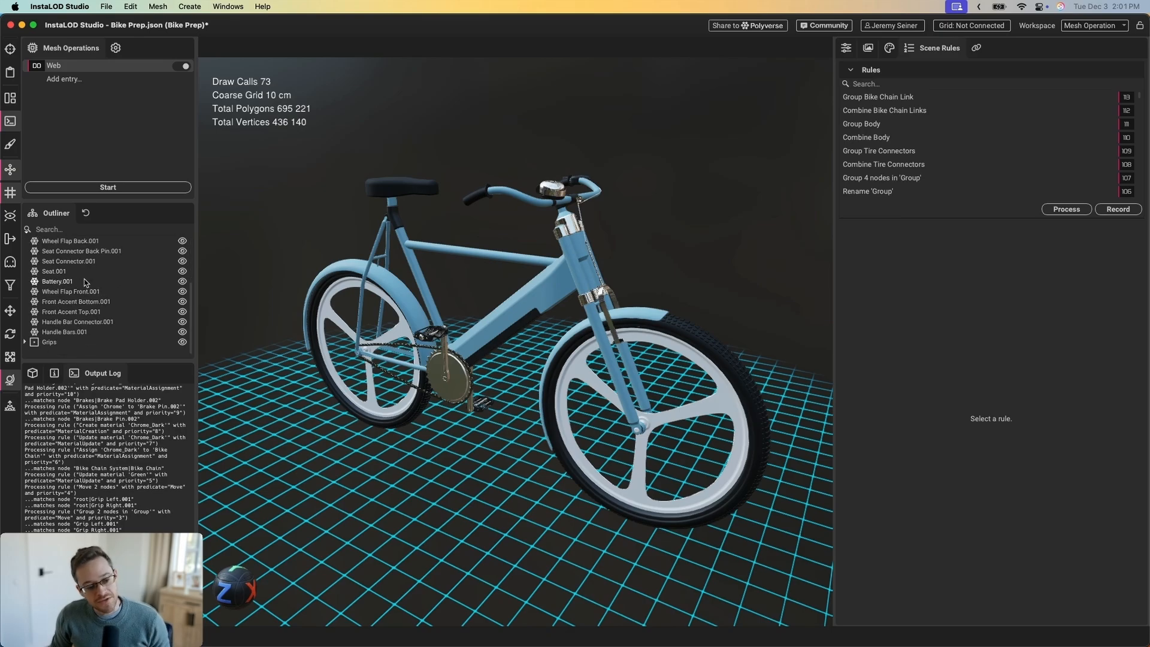
{"action": "left_click", "coordinate": [26, 252]}
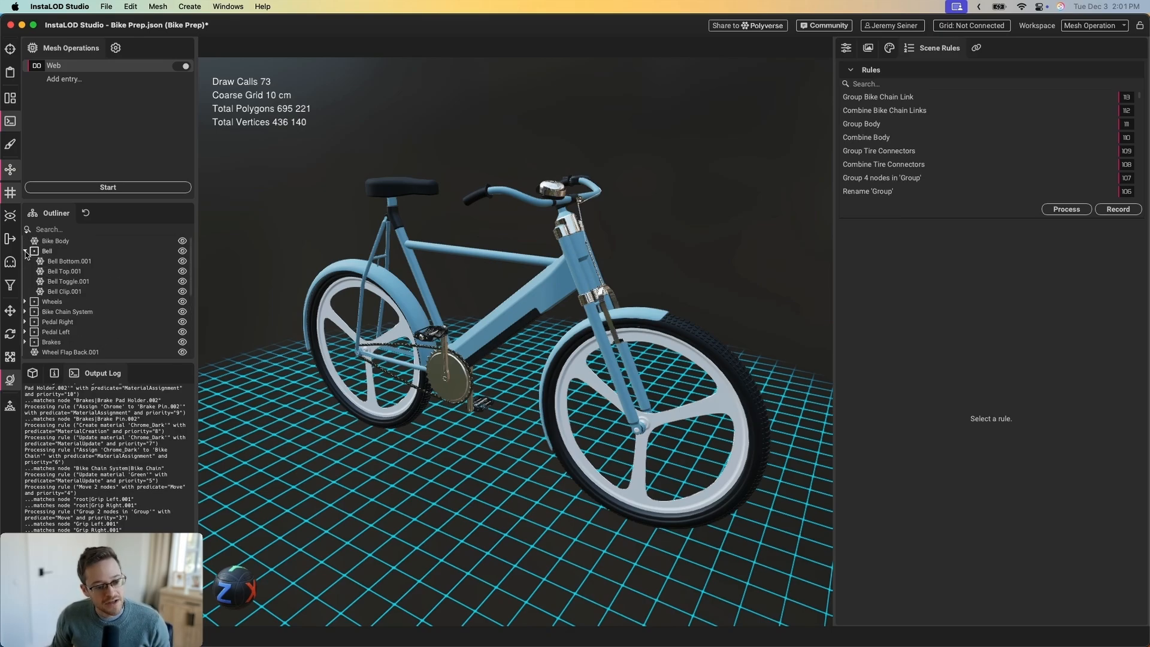
{"action": "left_click", "coordinate": [34, 251]}
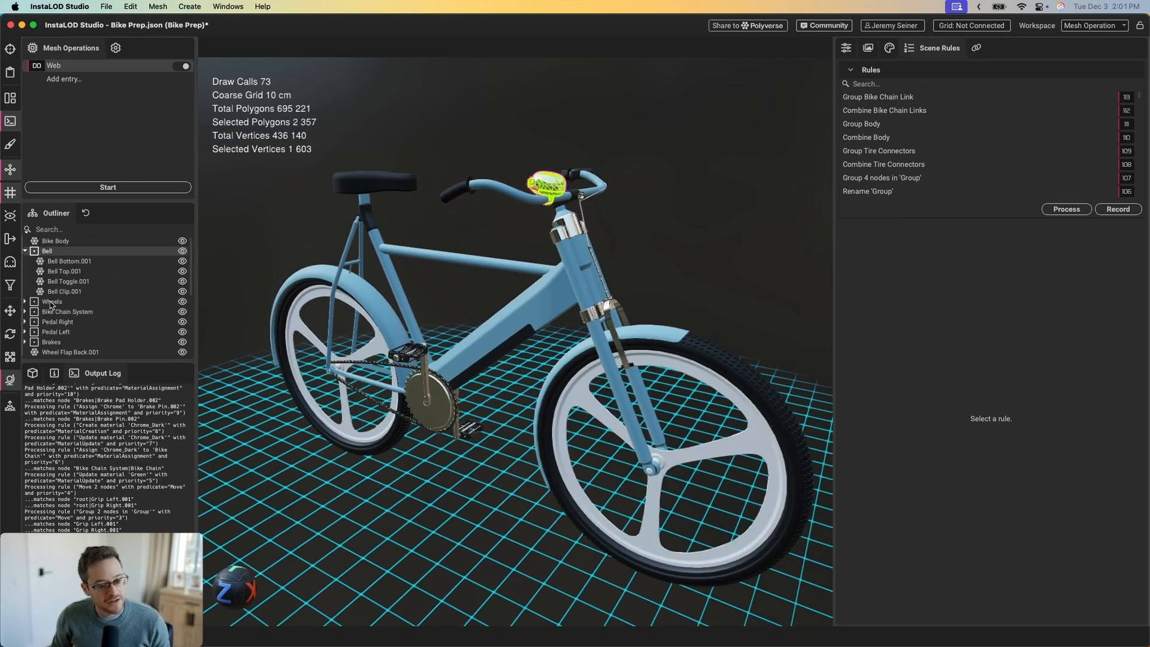
{"action": "left_click", "coordinate": [52, 302]}
{"action": "left_click", "coordinate": [232, 260]}
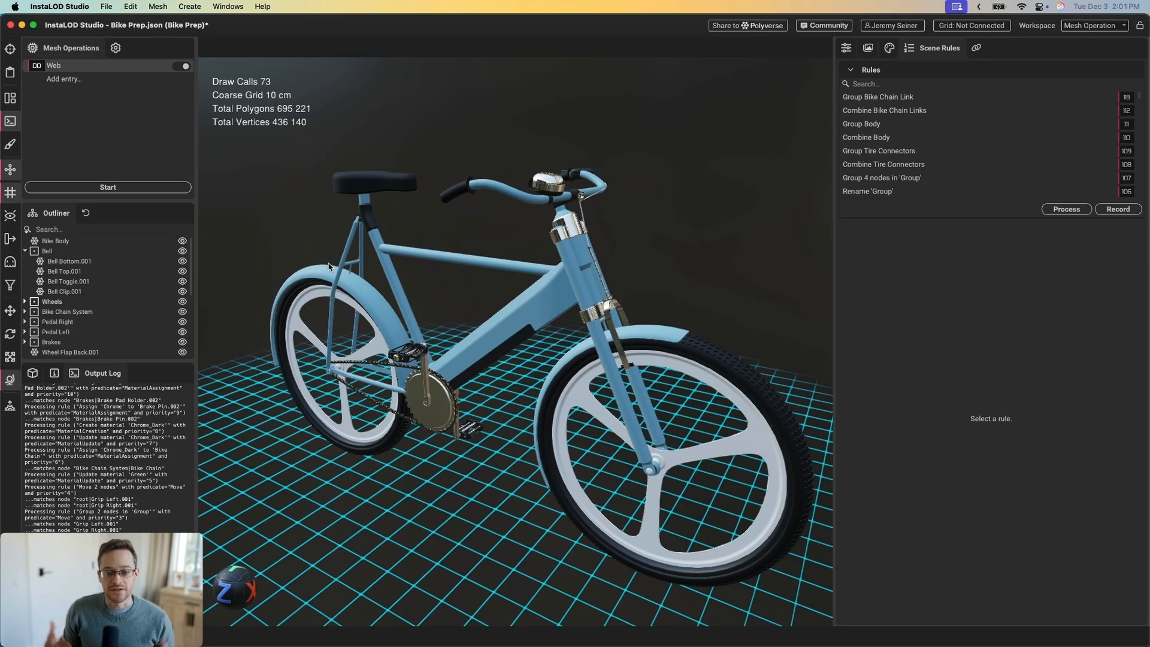
{"action": "scroll", "coordinate": [535, 275], "scroll_direction": "down", "scroll_amount": 3}
{"action": "middle_click_drag", "start_coordinate": [537, 285], "coordinate": [541, 262]}
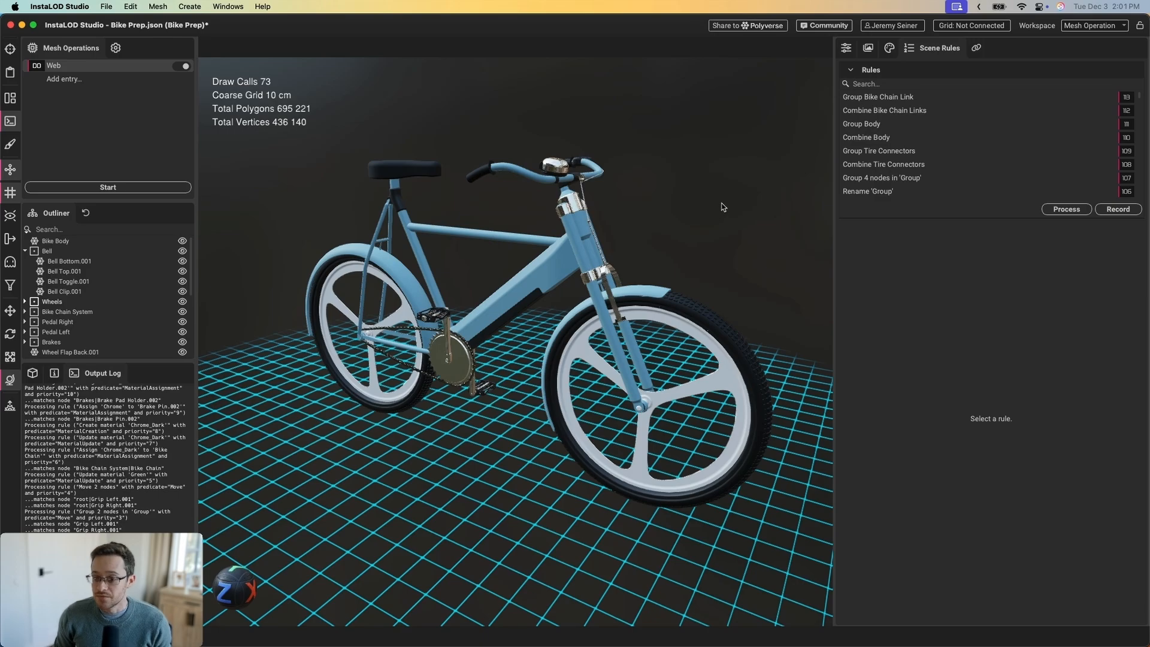
- Run the Web Delivery Optimization operation on the bike, accepting that the CAD data becomes immutable
{"action": "left_click", "coordinate": [850, 47]}
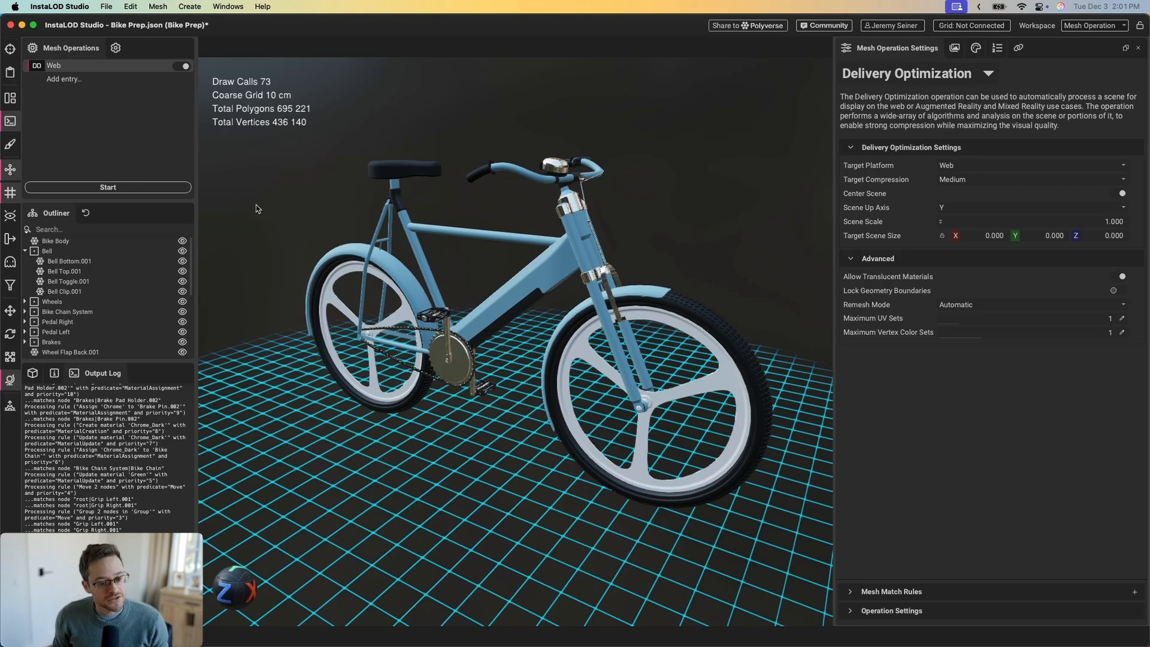
{"action": "left_click", "coordinate": [116, 189]}
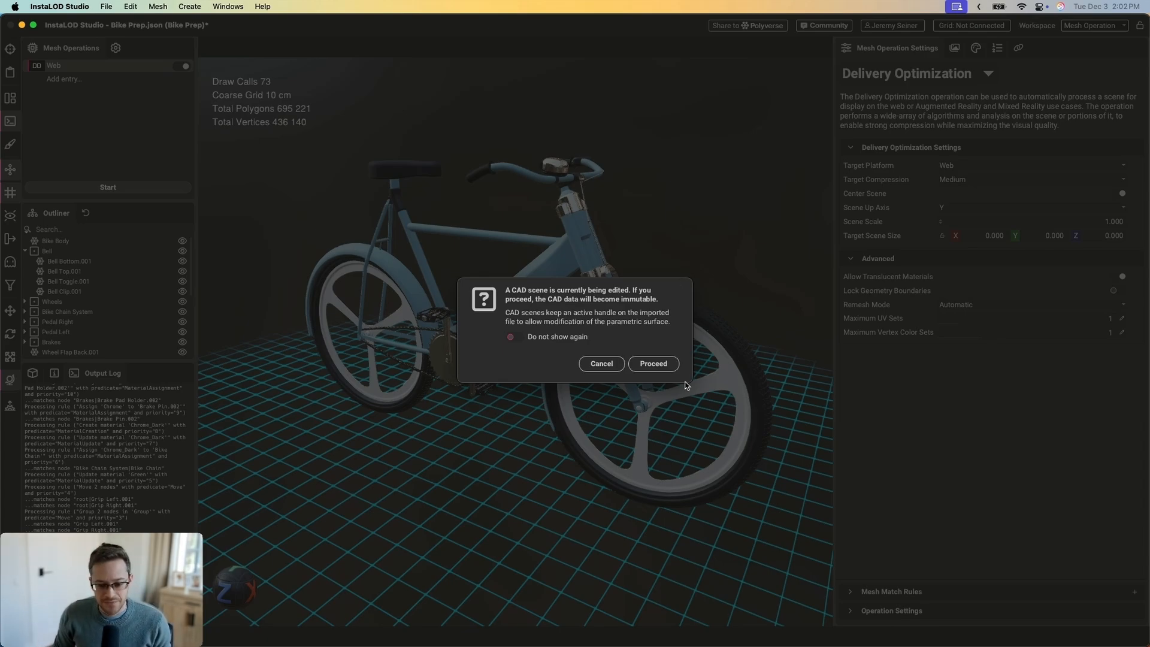
{"action": "left_click", "coordinate": [653, 363]}
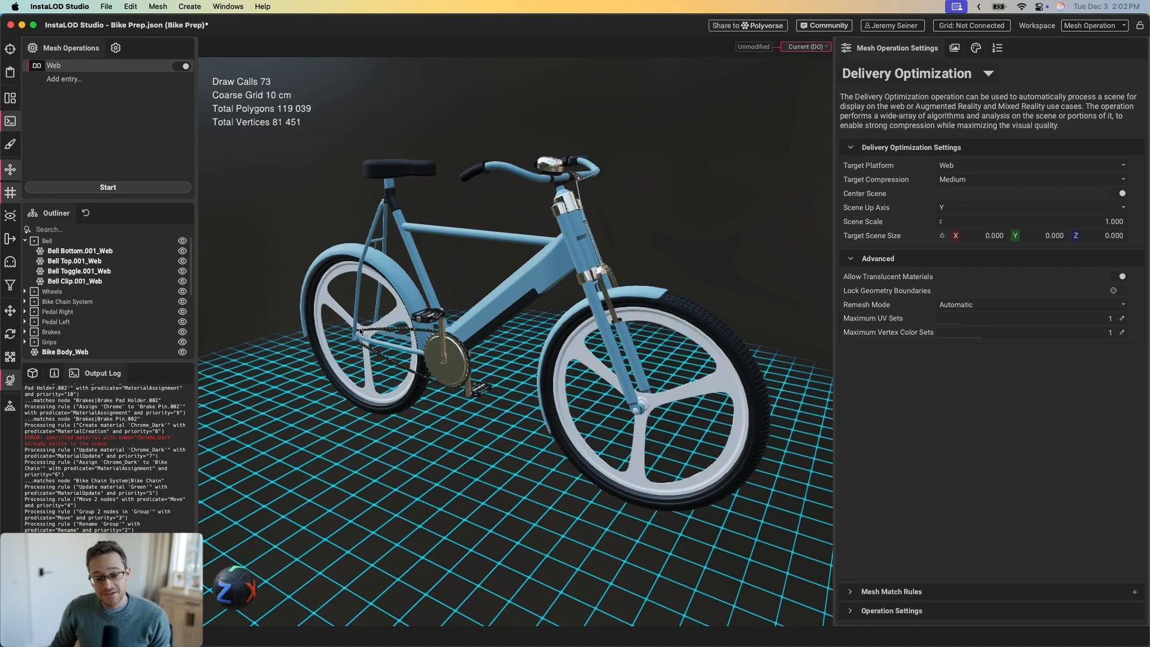
- Inspect the optimized bike from close and far, check its polygon and vertex statistics, and review its materials
{"action": "scroll", "coordinate": [555, 277], "scroll_direction": "up", "scroll_amount": 3}
{"action": "left_click_drag", "start_coordinate": [556, 271], "coordinate": [530, 272]}
{"action": "scroll", "coordinate": [94, 288], "scroll_direction": "down", "scroll_amount": 5}
{"action": "scroll", "coordinate": [94, 287], "scroll_direction": "up", "scroll_amount": 4}
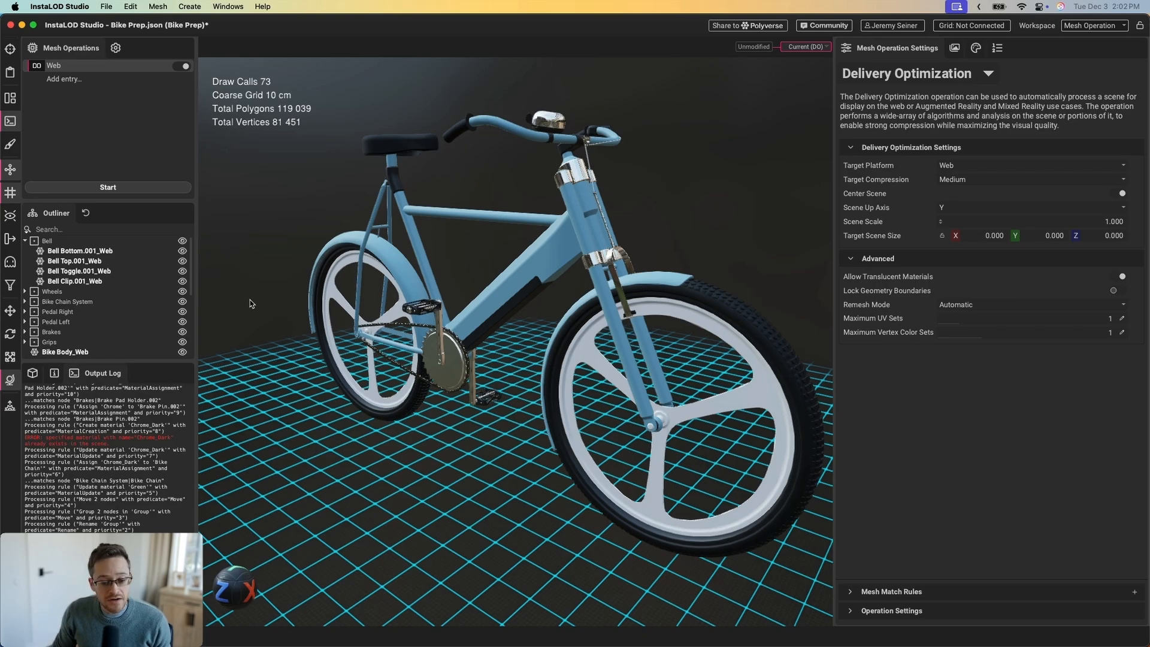
{"action": "scroll", "coordinate": [554, 169], "scroll_direction": "up", "scroll_amount": 3}
{"action": "left_click", "coordinate": [580, 203]}
{"action": "left_click", "coordinate": [476, 180]}
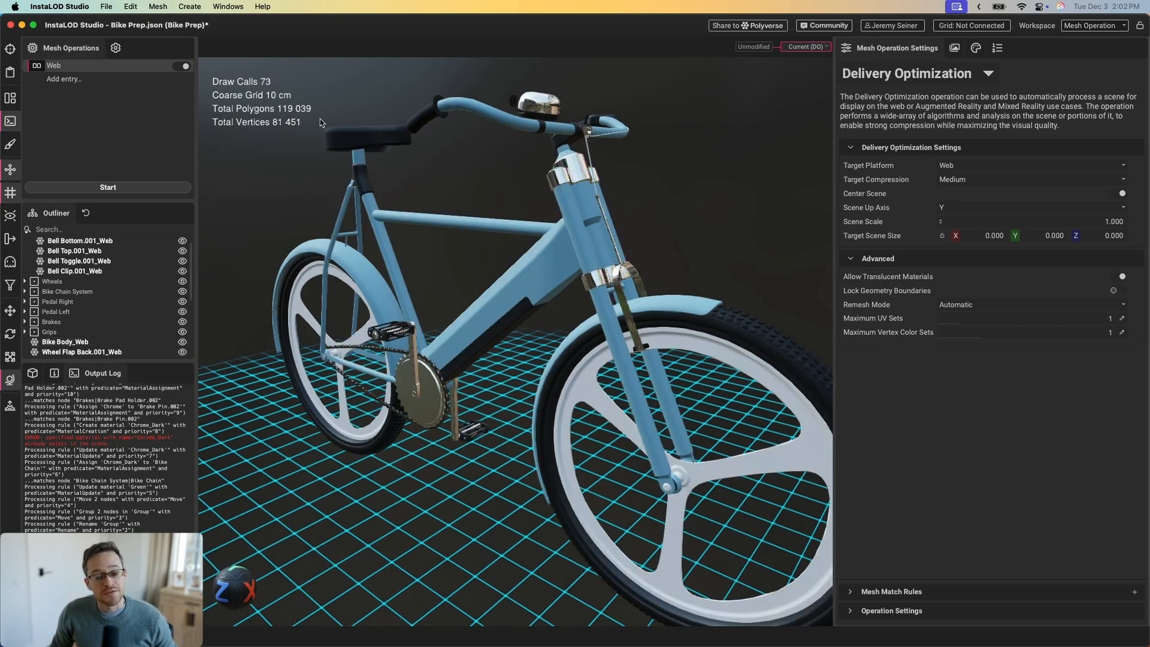
{"action": "left_click_drag", "start_coordinate": [475, 181], "coordinate": [327, 141]}
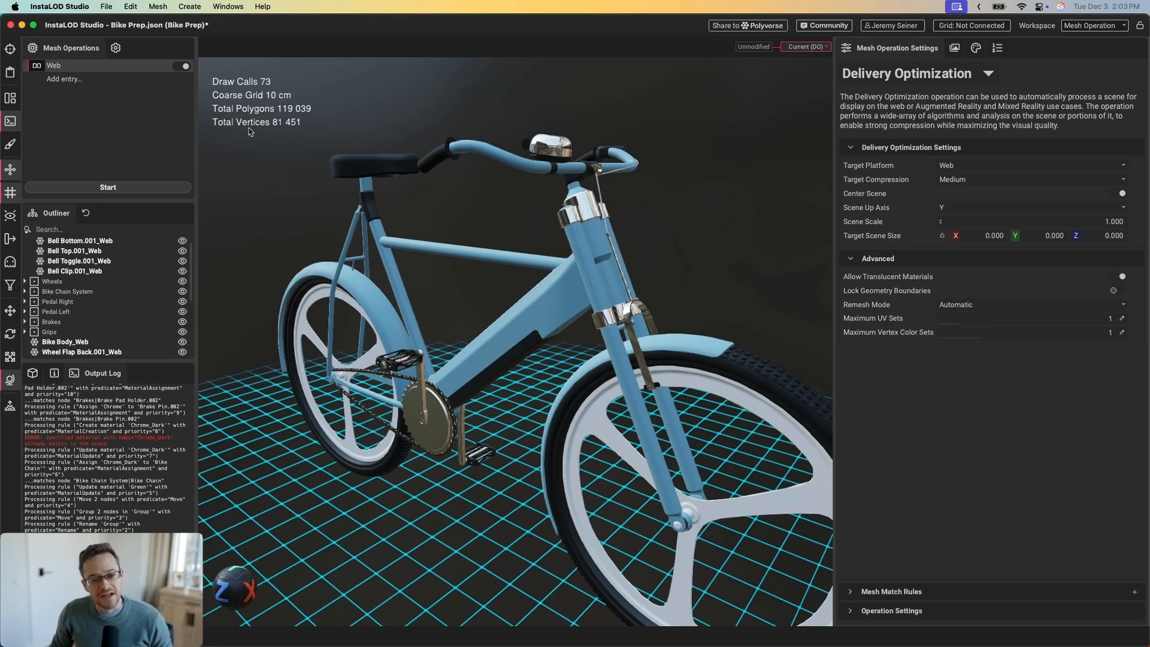
{"action": "scroll", "coordinate": [572, 247], "scroll_direction": "down", "scroll_amount": 2}
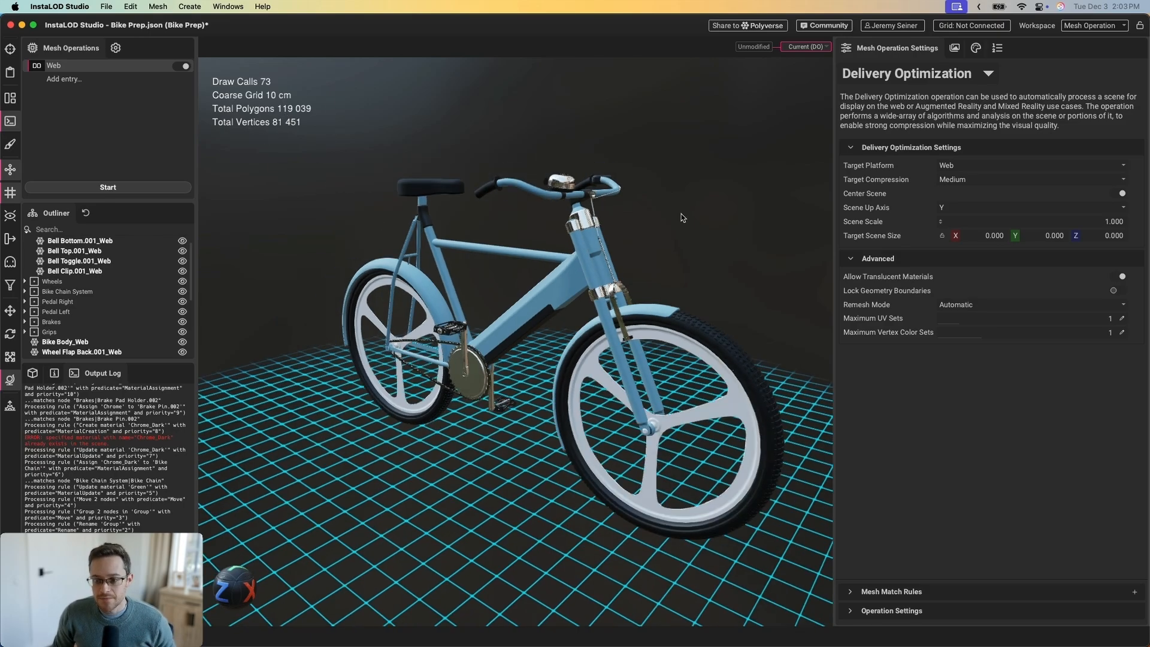
{"action": "left_click", "coordinate": [974, 49]}
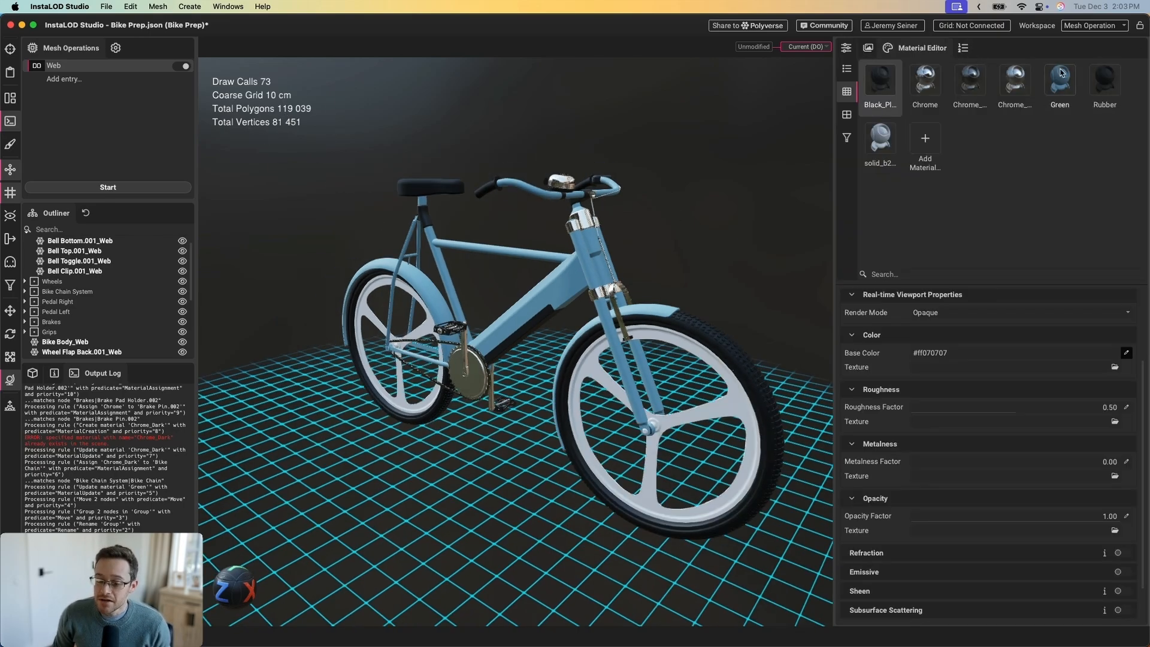
{"action": "left_click", "coordinate": [847, 48]}
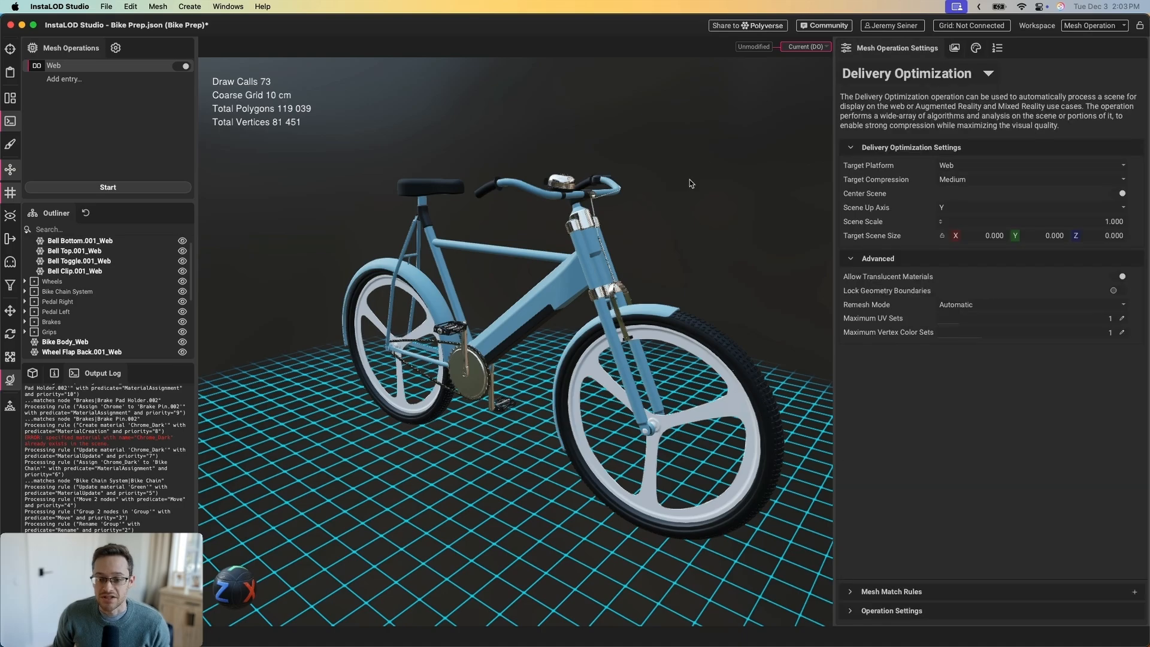